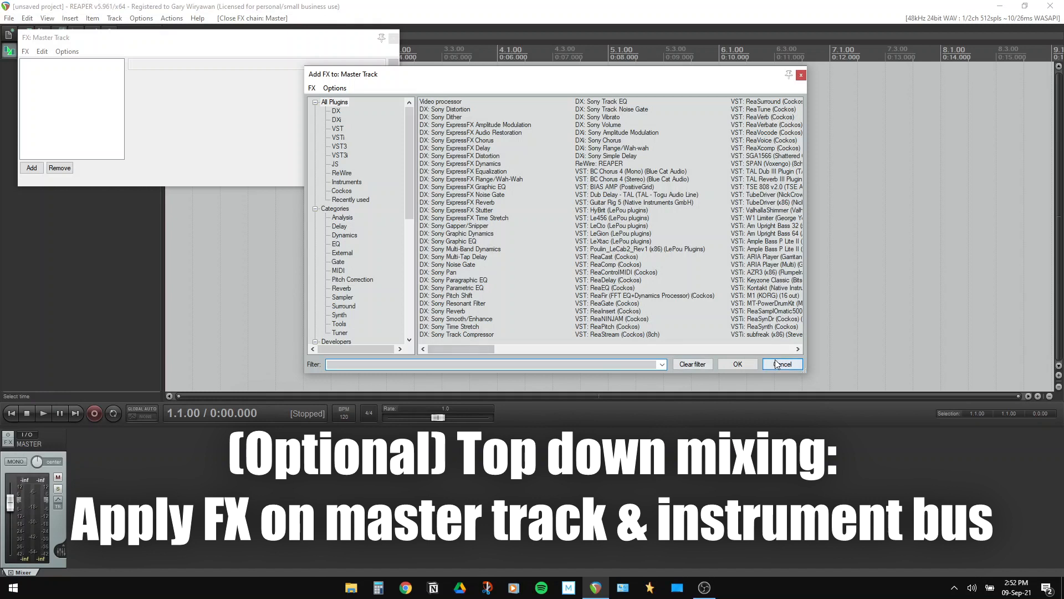
# Load the saved Master Bus FX chain onto the master track
pyautogui.rightClick(115, 106)
pyautogui.moveTo(196, 140)
pyautogui.click(394, 137)
pyautogui.doubleClick(183, 149)
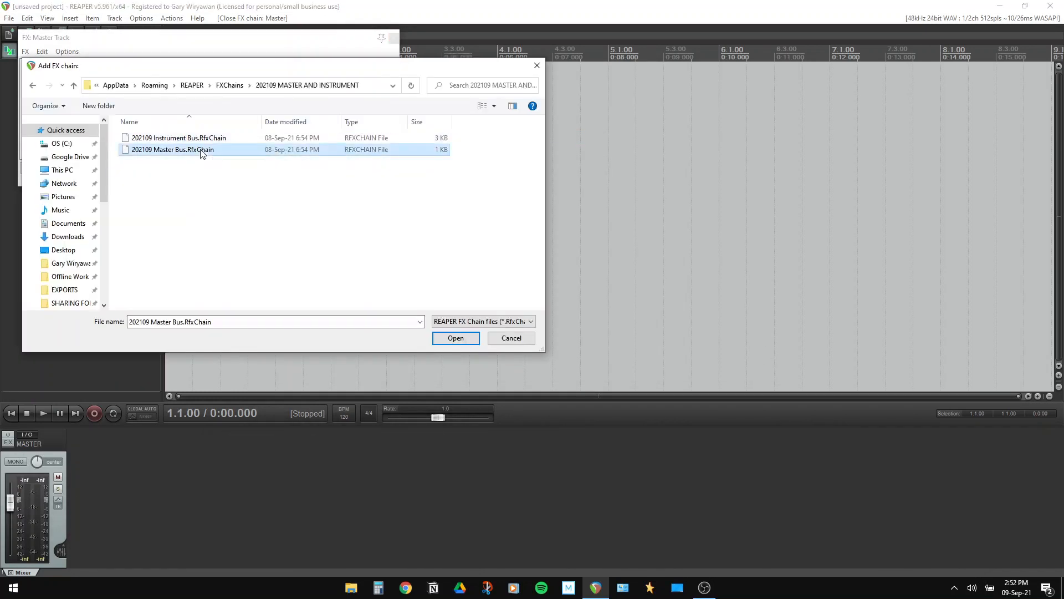
pyautogui.click(394, 38)
# Insert a new track named INSTRUMENT BUS
pyautogui.rightClick(49, 97)
pyautogui.click(72, 105)
pyautogui.write('INSTRUMENT BUS')
pyautogui.press('Return')
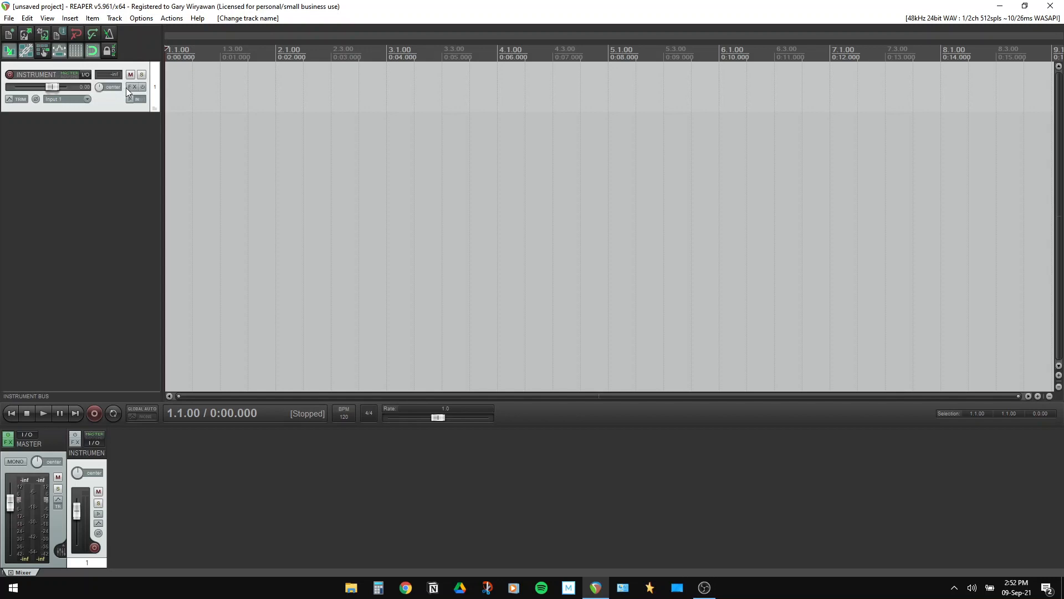
# Load the saved Instrument Bus FX chain onto the INSTRUMENT BUS track
pyautogui.click(129, 87)
pyautogui.click(25, 51)
pyautogui.click(61, 78)
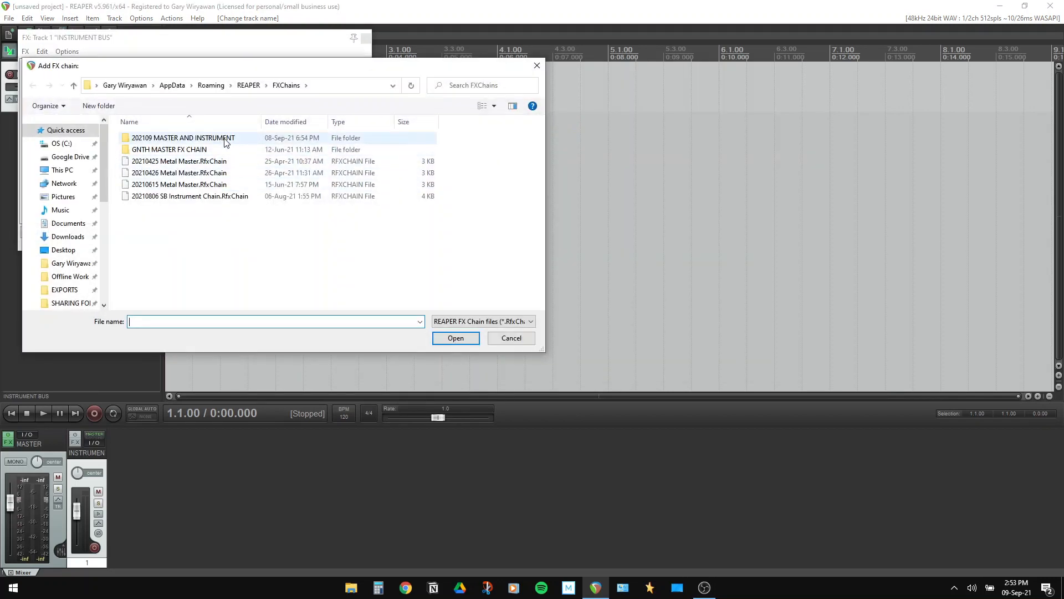
pyautogui.doubleClick(225, 138)
pyautogui.doubleClick(214, 140)
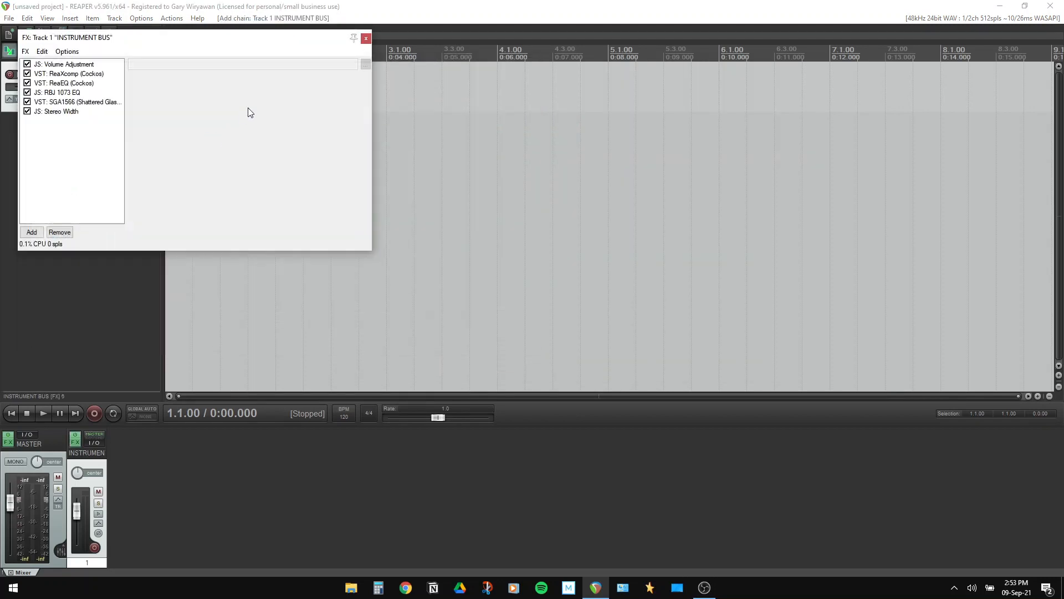
pyautogui.click(366, 37)
# Insert another track and nest it inside the INSTRUMENT BUS folder
pyautogui.rightClick(96, 118)
pyautogui.click(122, 127)
pyautogui.moveTo(92, 99); pyautogui.dragTo(94, 89)
# Record-arm the DJENT!!! track with input monitoring on, and bring up its Add FX browser
pyautogui.click(47, 129)
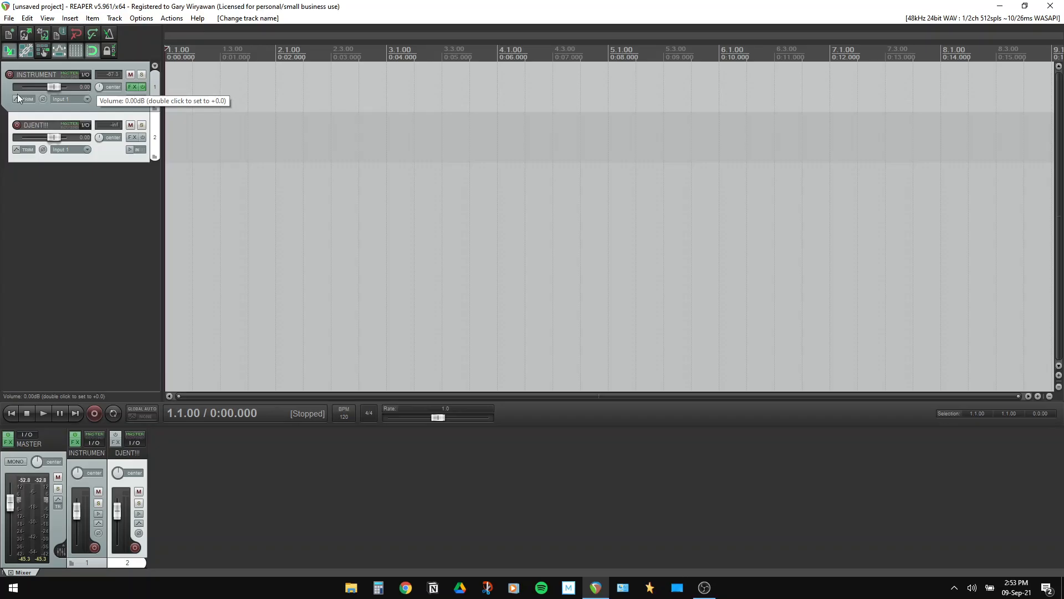
pyautogui.click(17, 126)
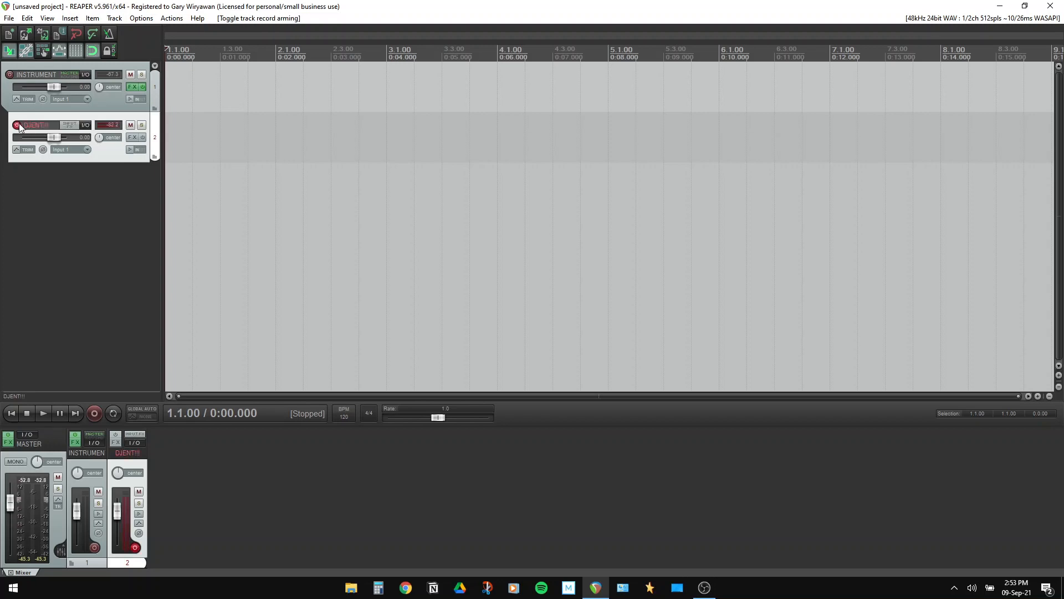
pyautogui.click(129, 150)
pyautogui.click(133, 137)
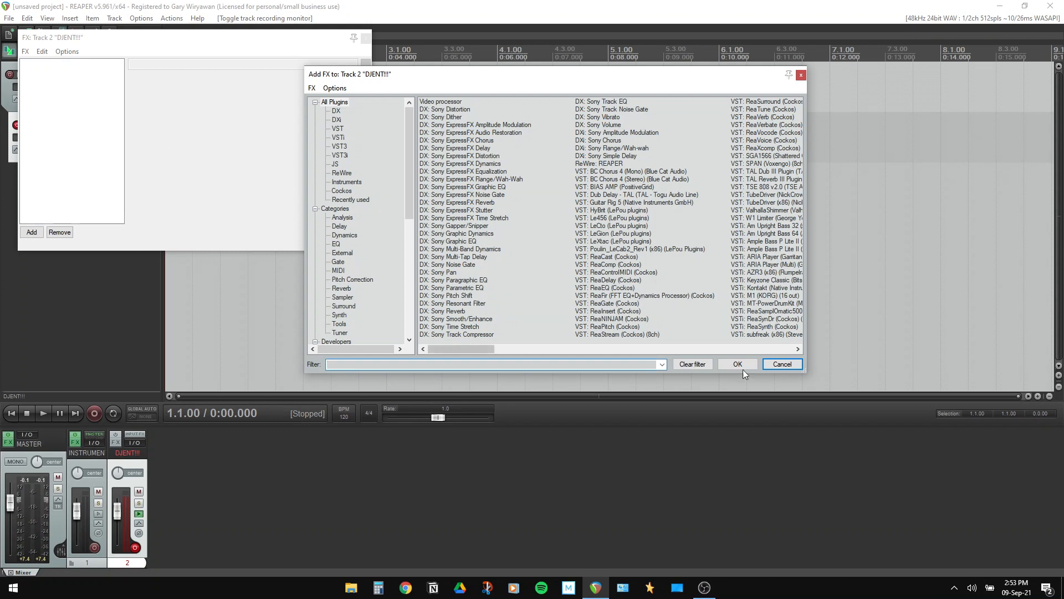
# Add JS: noise gate (simple) to DJENT!!! and adjust its threshold
pyautogui.write('noise')
pyautogui.doubleClick(449, 148)
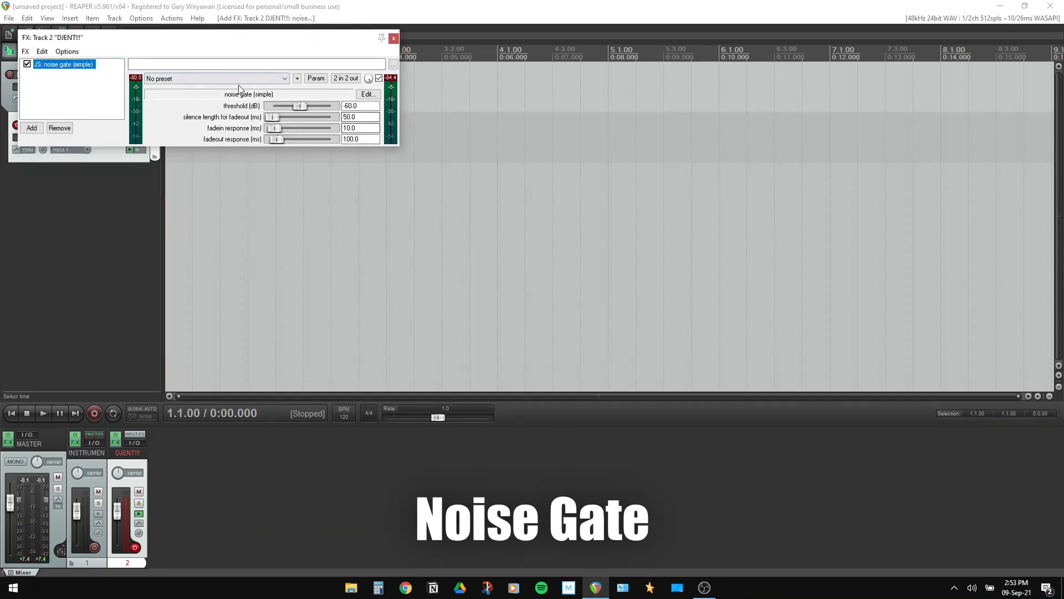
pyautogui.moveTo(306, 105); pyautogui.dragTo(307, 105)
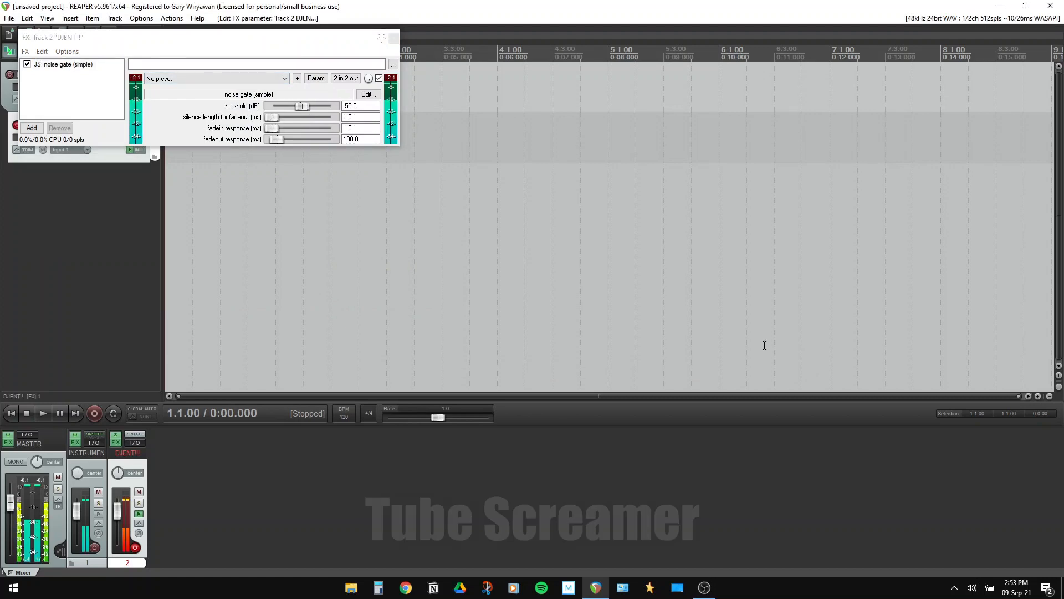
# Add the TSE 808 pedal after the gate and adjust its DRIVE knob
pyautogui.click(90, 96)
pyautogui.rightClick(105, 99)
pyautogui.click(114, 104)
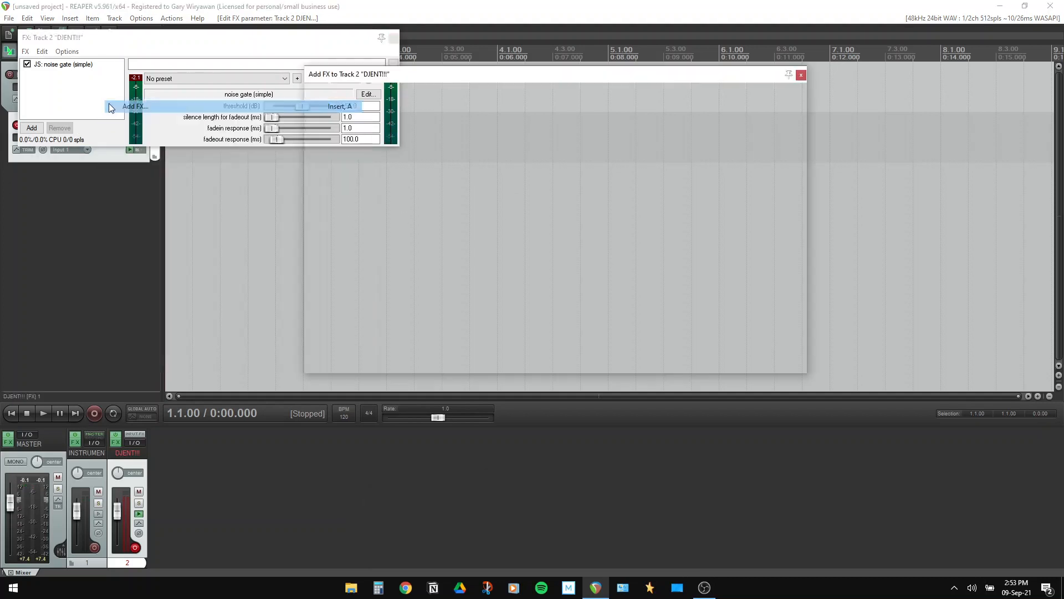
pyautogui.write('tse')
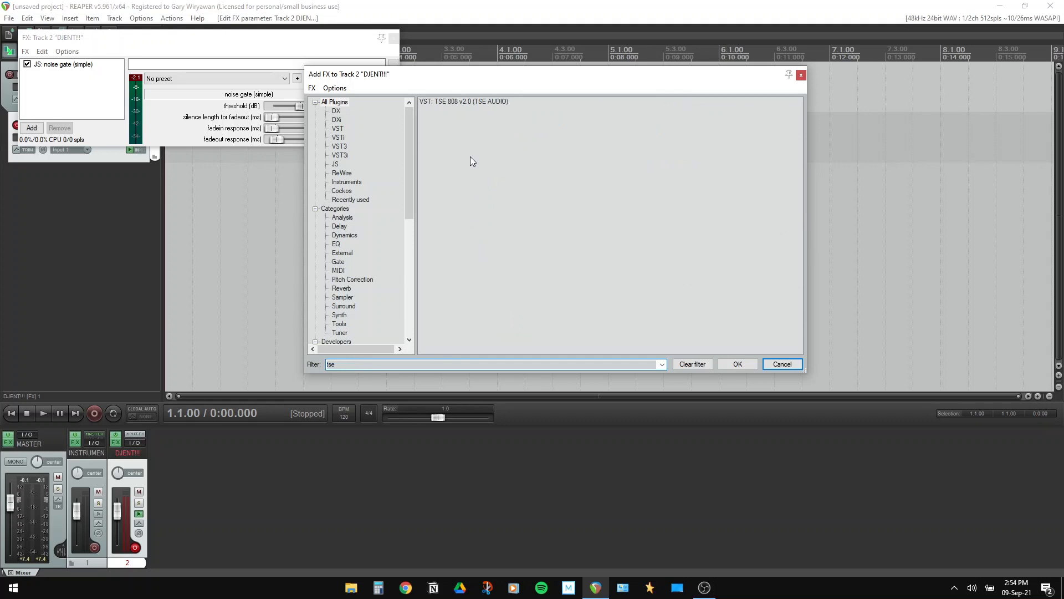
pyautogui.doubleClick(484, 101)
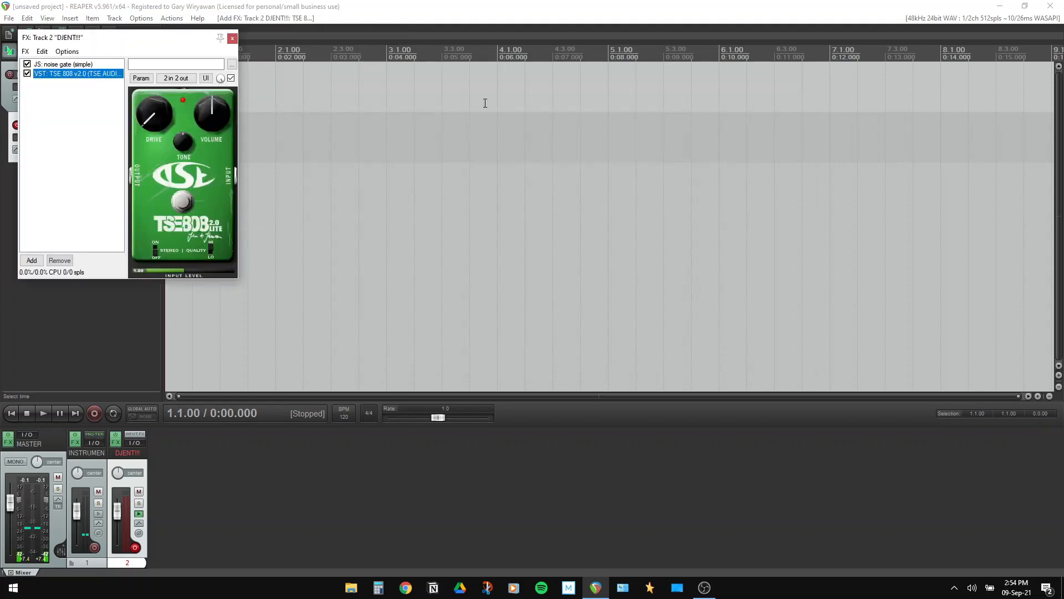
pyautogui.moveTo(141, 126); pyautogui.dragTo(145, 112)
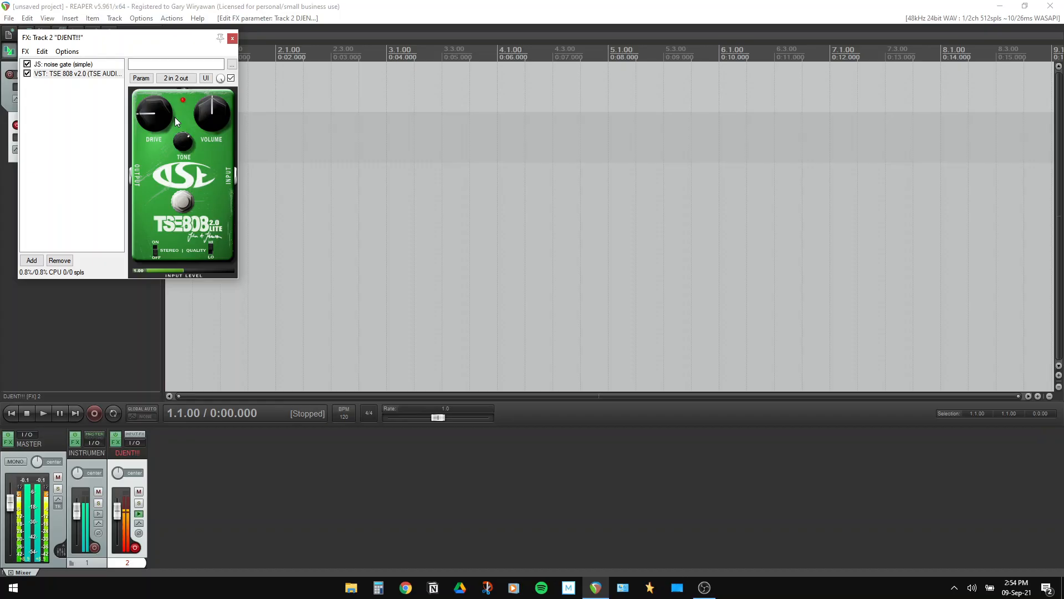
# Add BIAS AMP after the TSE 808 and load the Metal bank's 5153 MK II preset
pyautogui.click(32, 259)
pyautogui.write('bias')
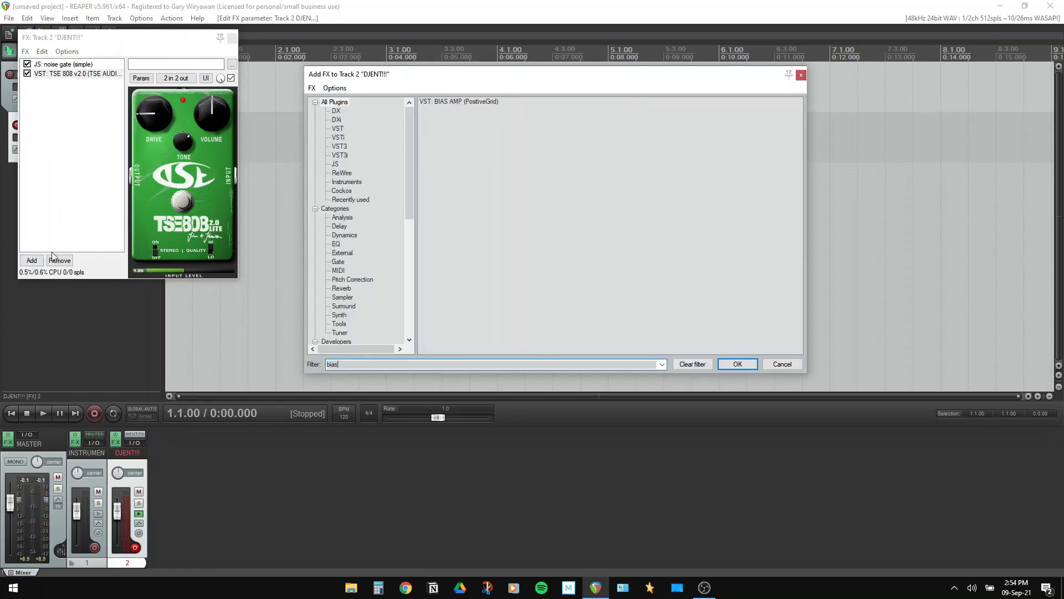
pyautogui.doubleClick(485, 99)
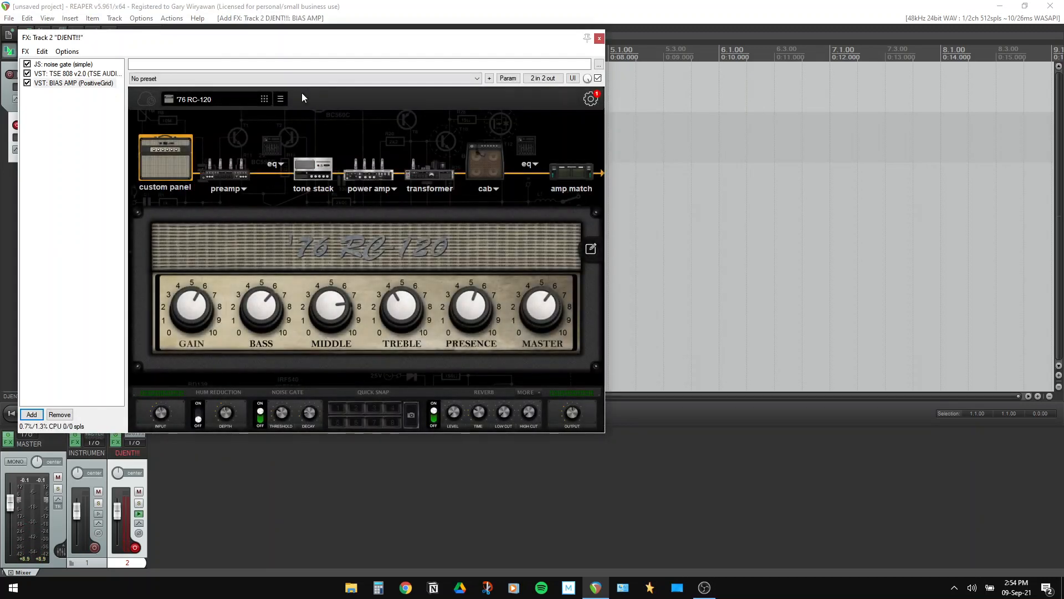
pyautogui.click(244, 100)
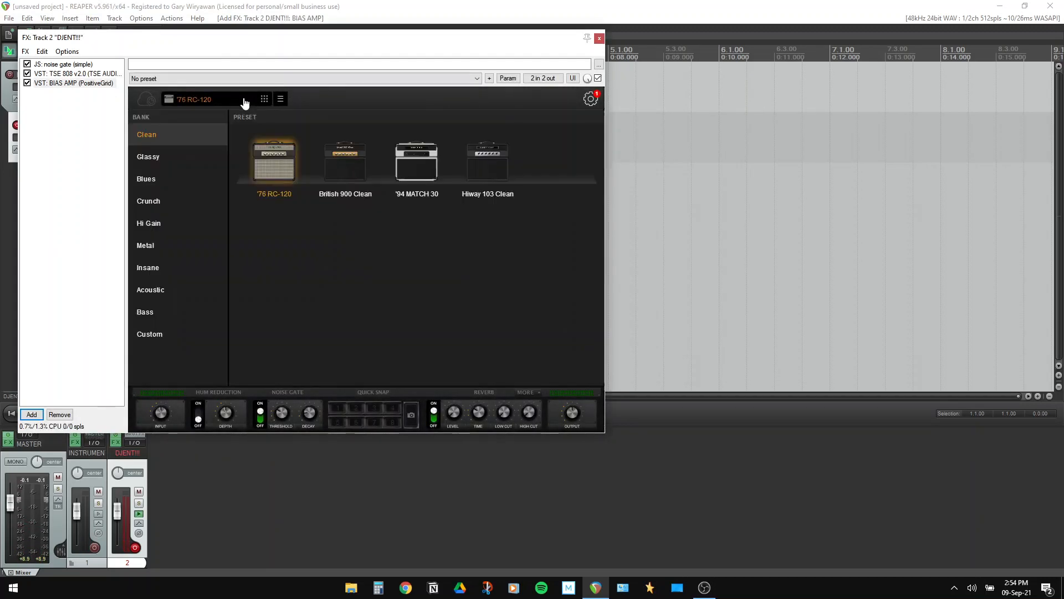
pyautogui.click(190, 245)
pyautogui.click(270, 176)
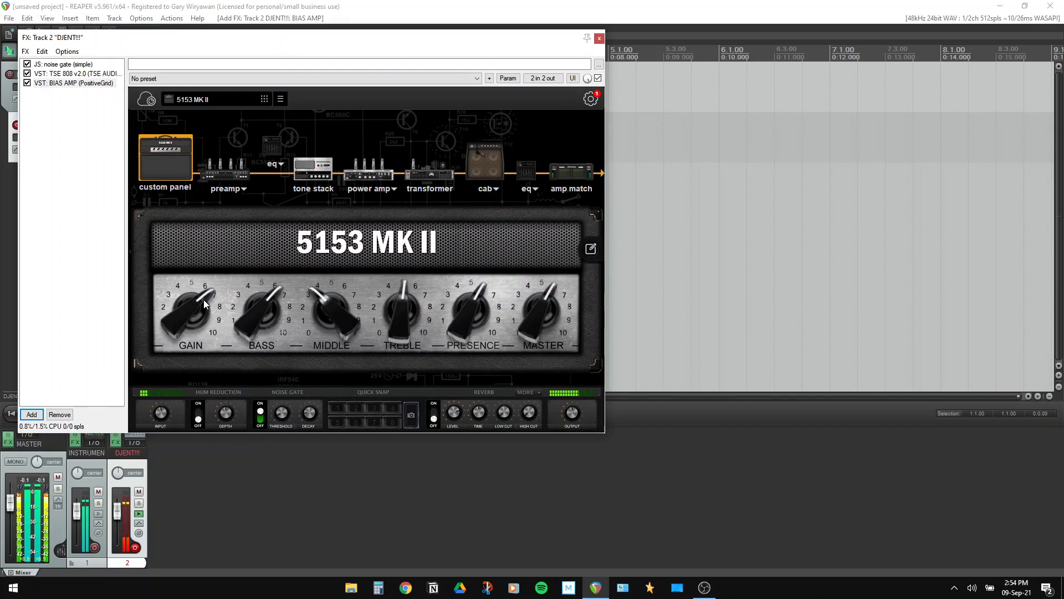
# Tweak the amp tone: gain, bass about 5, middle up, treble down, presence about 3
pyautogui.moveTo(194, 309); pyautogui.dragTo(192, 314)
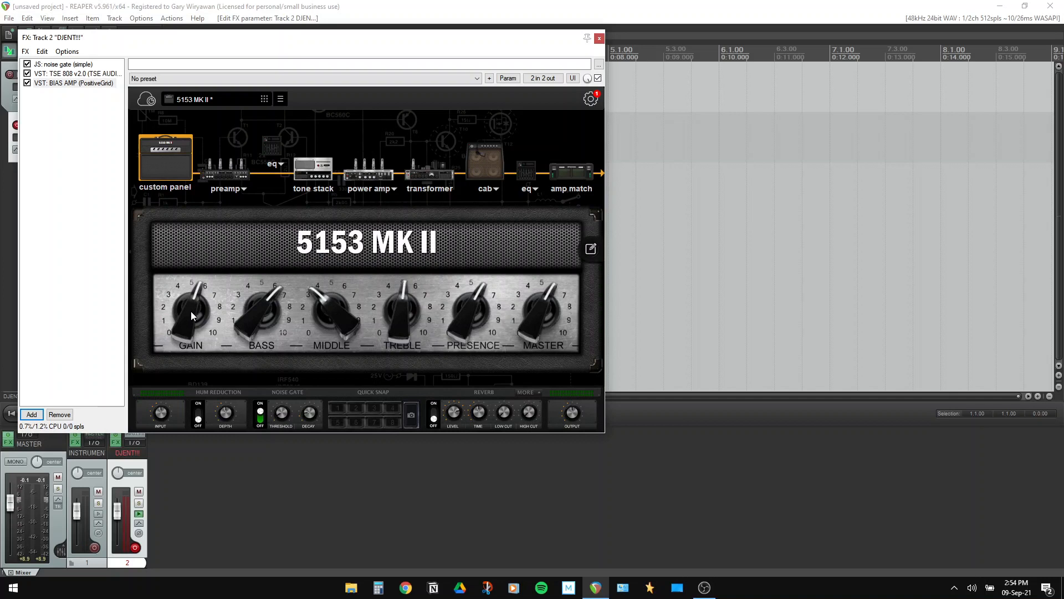
pyautogui.moveTo(191, 310); pyautogui.dragTo(189, 307)
pyautogui.moveTo(259, 324); pyautogui.dragTo(261, 338)
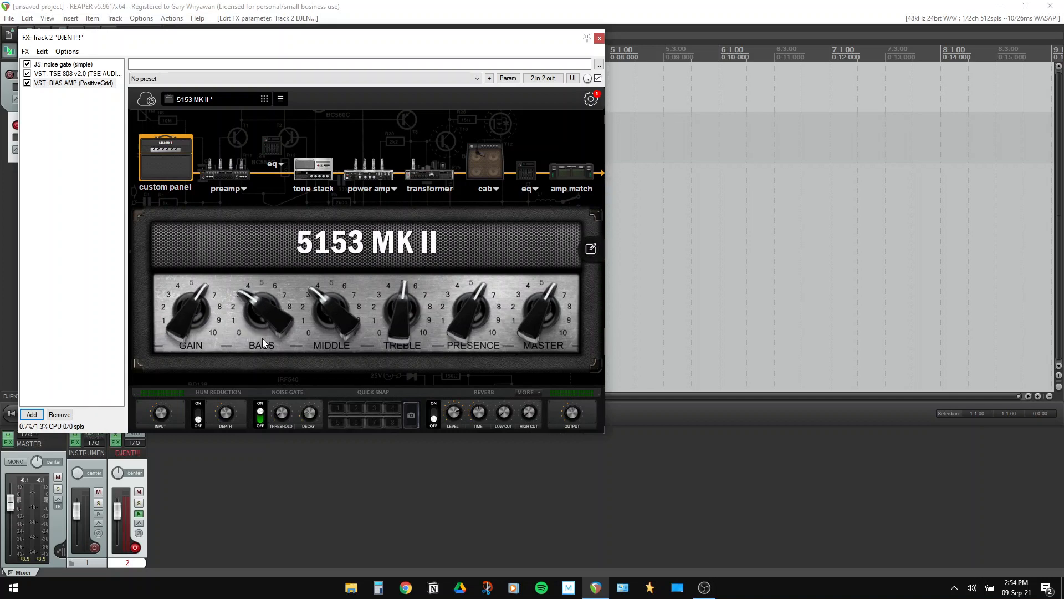
pyautogui.moveTo(332, 320); pyautogui.dragTo(332, 317)
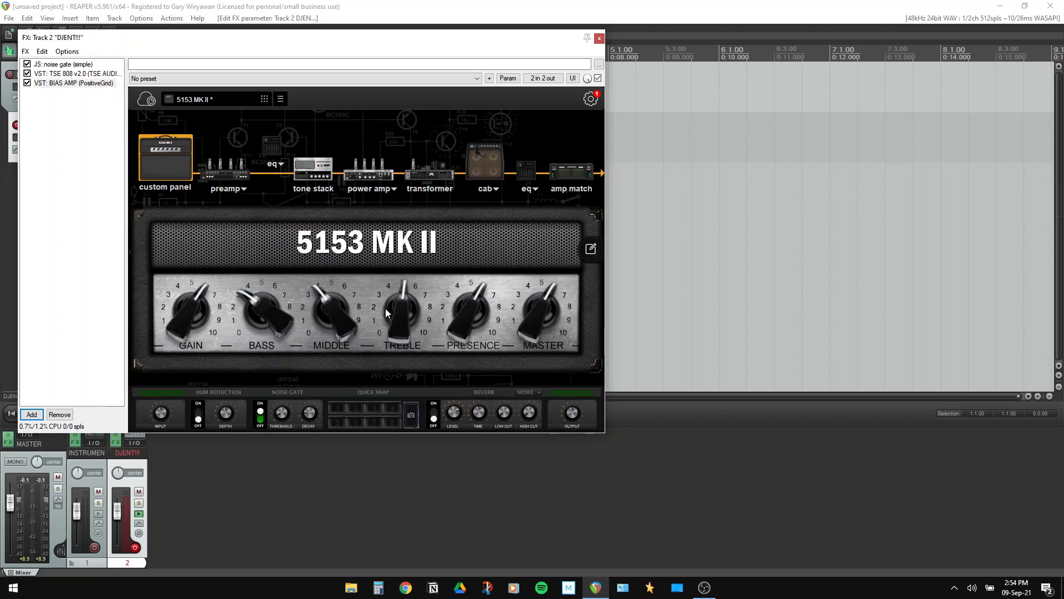
pyautogui.moveTo(252, 312); pyautogui.dragTo(252, 303)
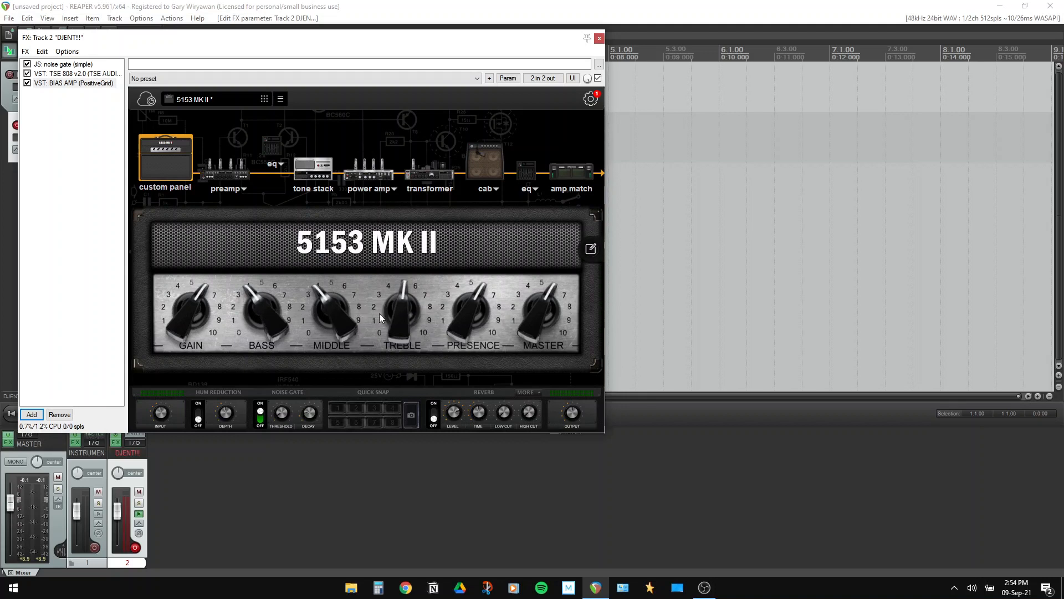
pyautogui.moveTo(395, 313); pyautogui.dragTo(395, 323)
pyautogui.moveTo(469, 323); pyautogui.dragTo(466, 343)
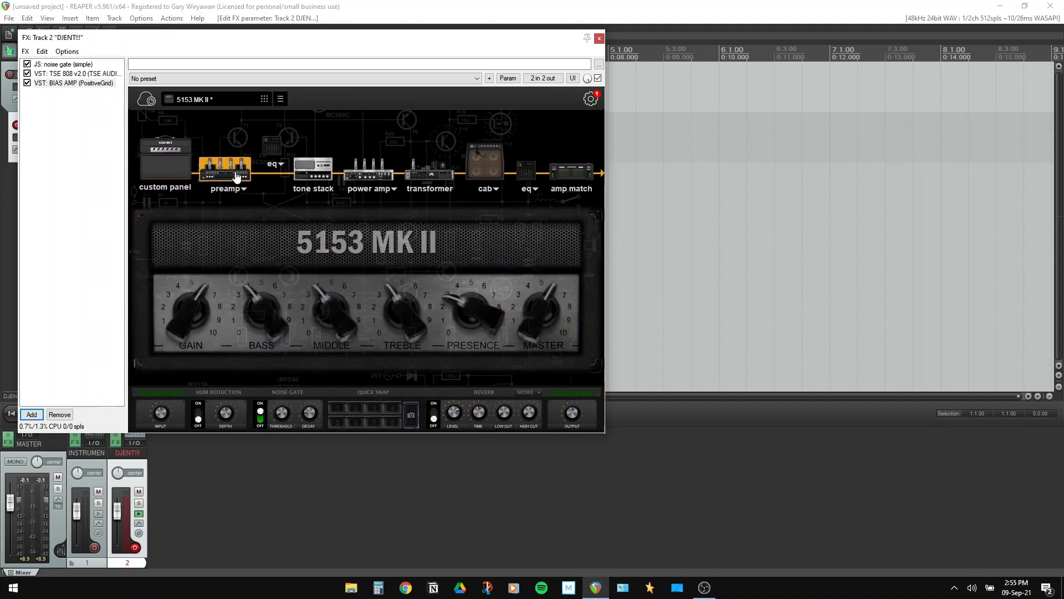
# In the BIAS AMP preamp stage, raise Pre Low Shelf and slightly adjust Post Low Shelf
pyautogui.click(227, 172)
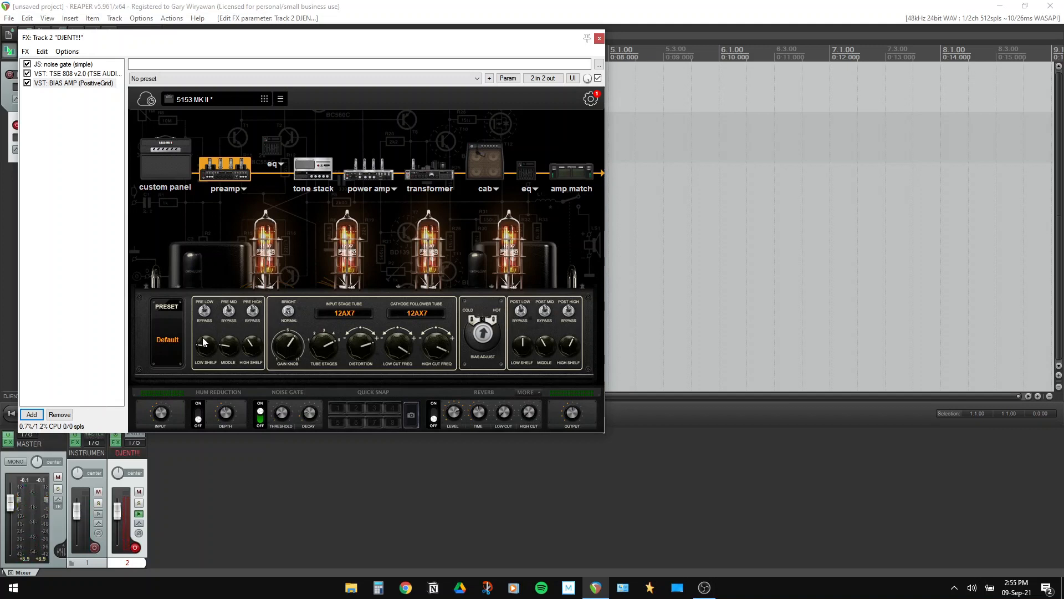
pyautogui.moveTo(203, 343); pyautogui.dragTo(252, 334)
pyautogui.moveTo(519, 357); pyautogui.dragTo(519, 358)
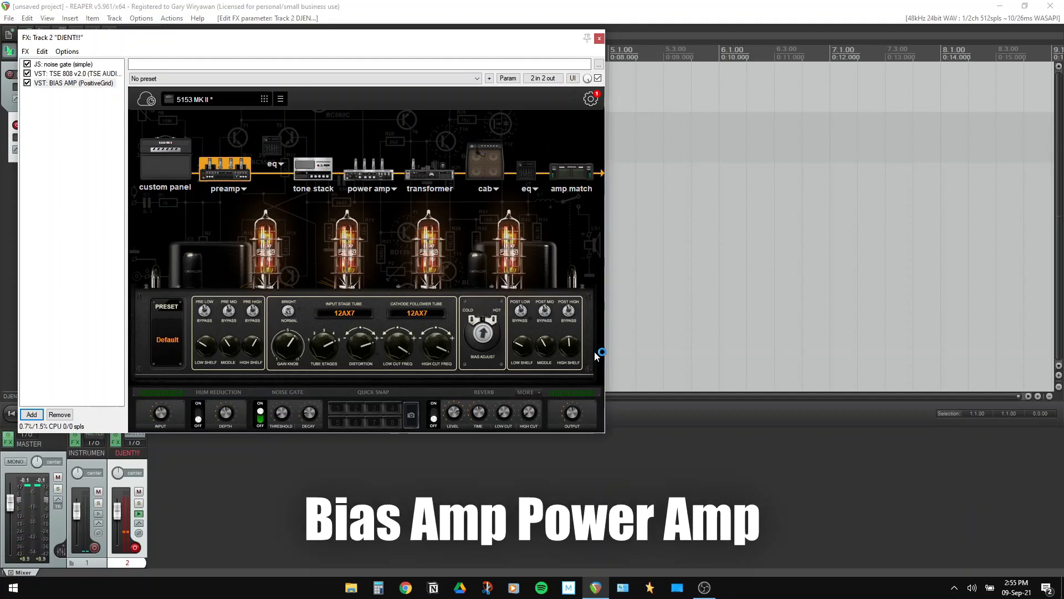
# Display the 5153 MK II power amp stage with its 6L6GB tubes
pyautogui.click(350, 177)
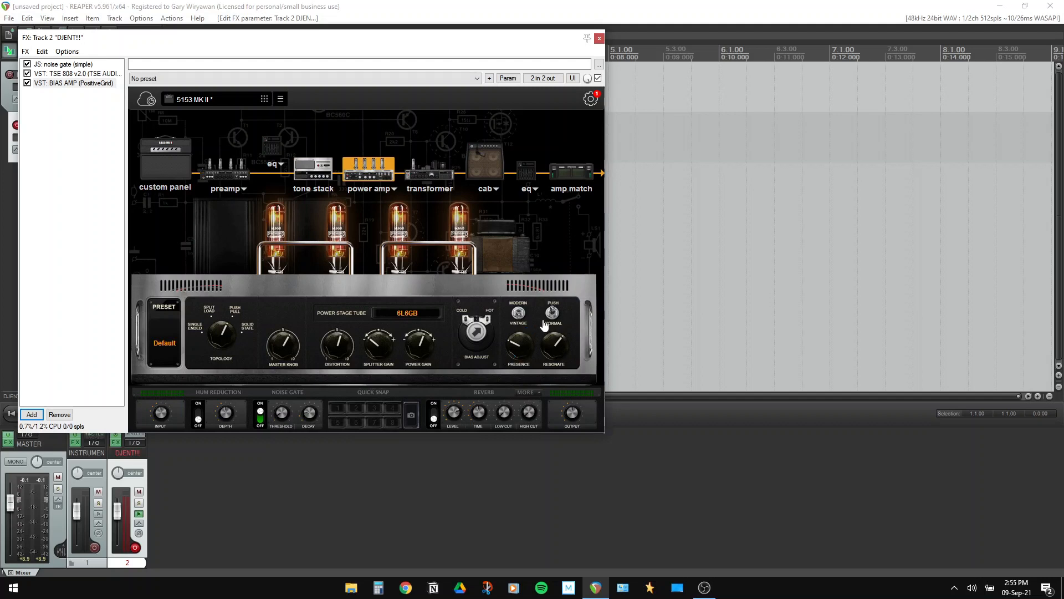
pyautogui.click(166, 176)
pyautogui.click(368, 172)
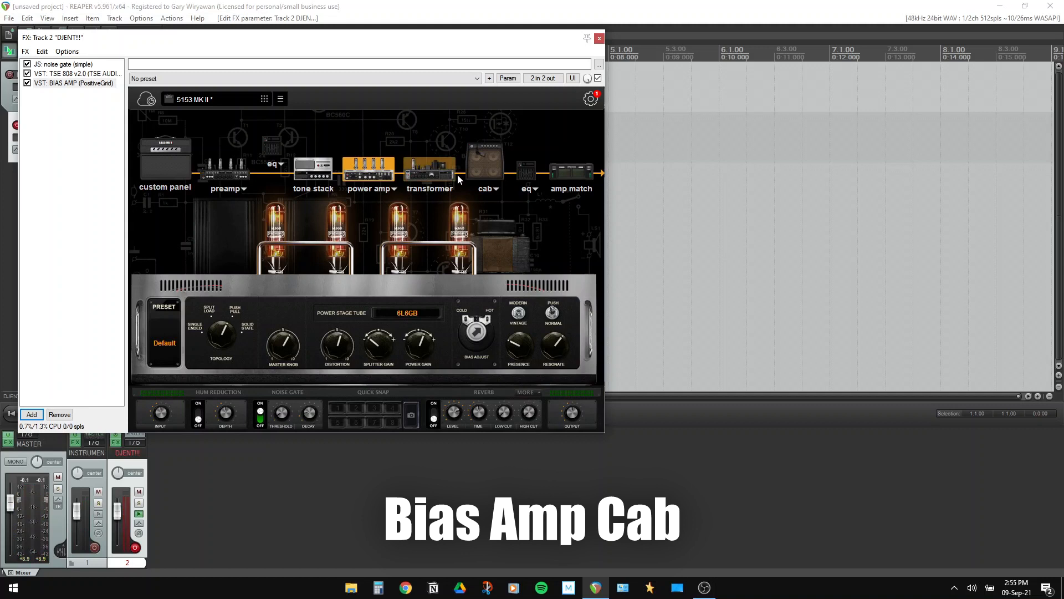
# Switch the cabinet to 4x12 Treadplate and move the SM57 mic slightly up the grid
pyautogui.click(486, 159)
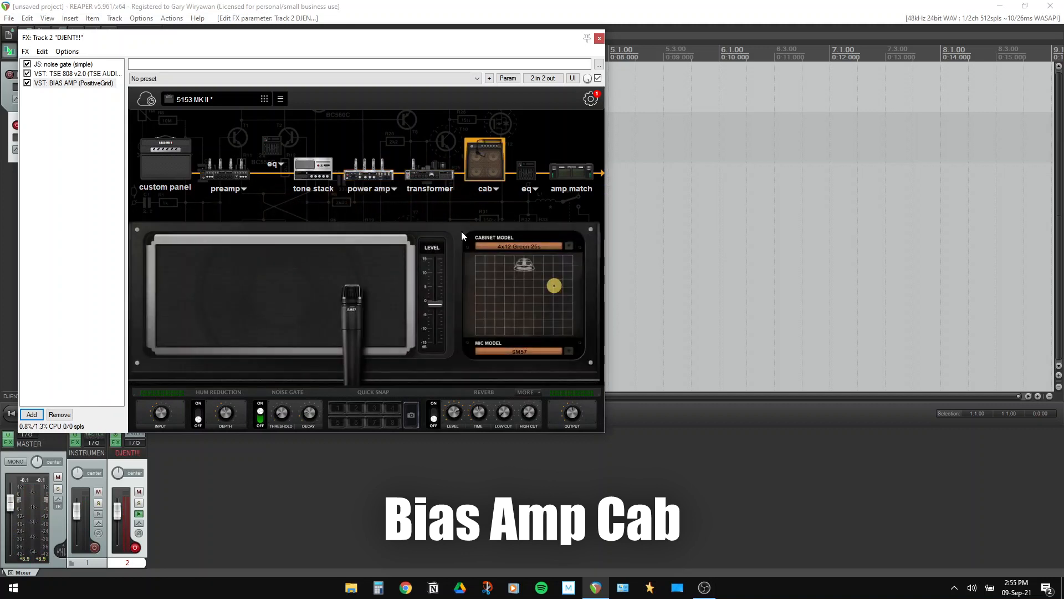
pyautogui.click(518, 247)
pyautogui.scroll(-2, 433, 267)
pyautogui.scroll(-10, 431, 266)
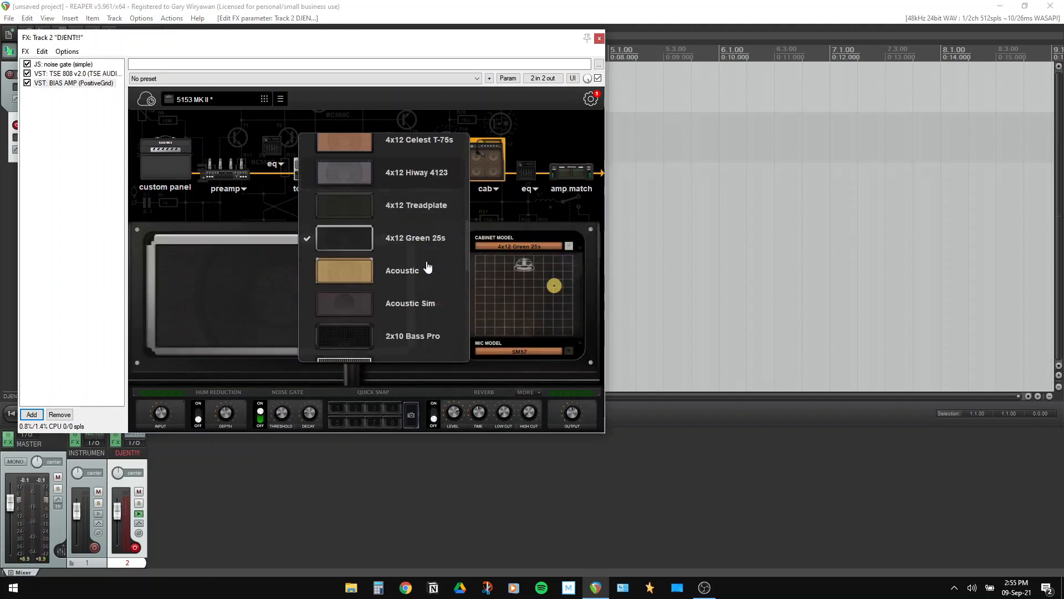
pyautogui.scroll(5, 428, 268)
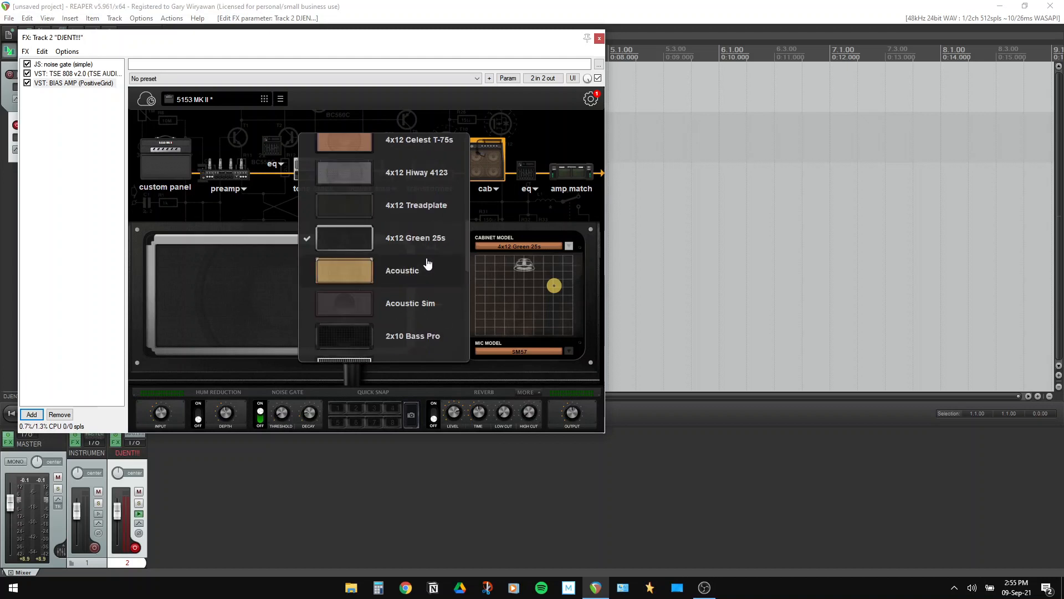
pyautogui.click(431, 217)
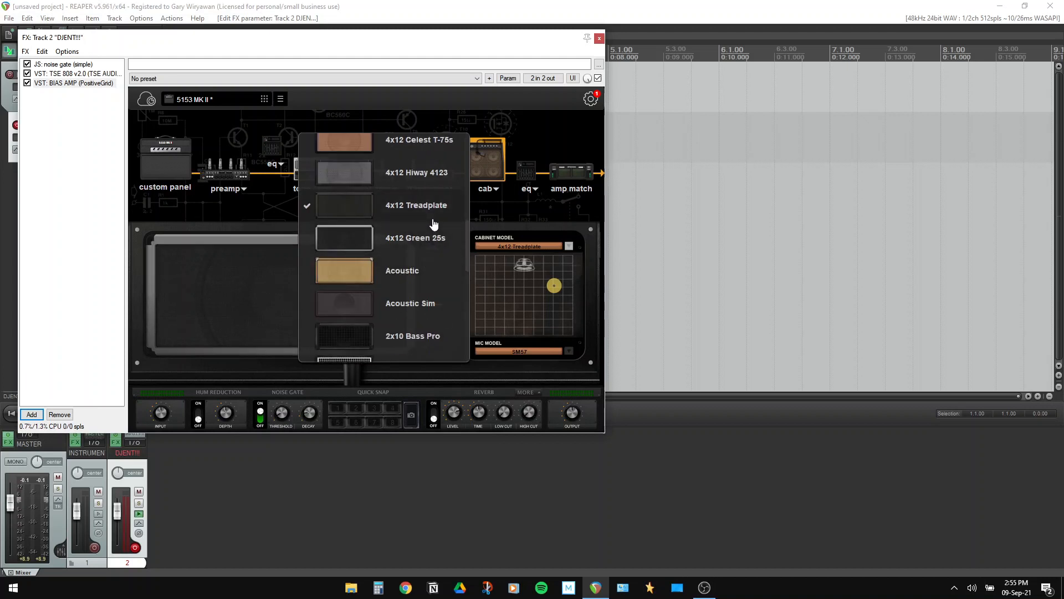
pyautogui.click(211, 215)
pyautogui.moveTo(549, 287); pyautogui.dragTo(548, 279)
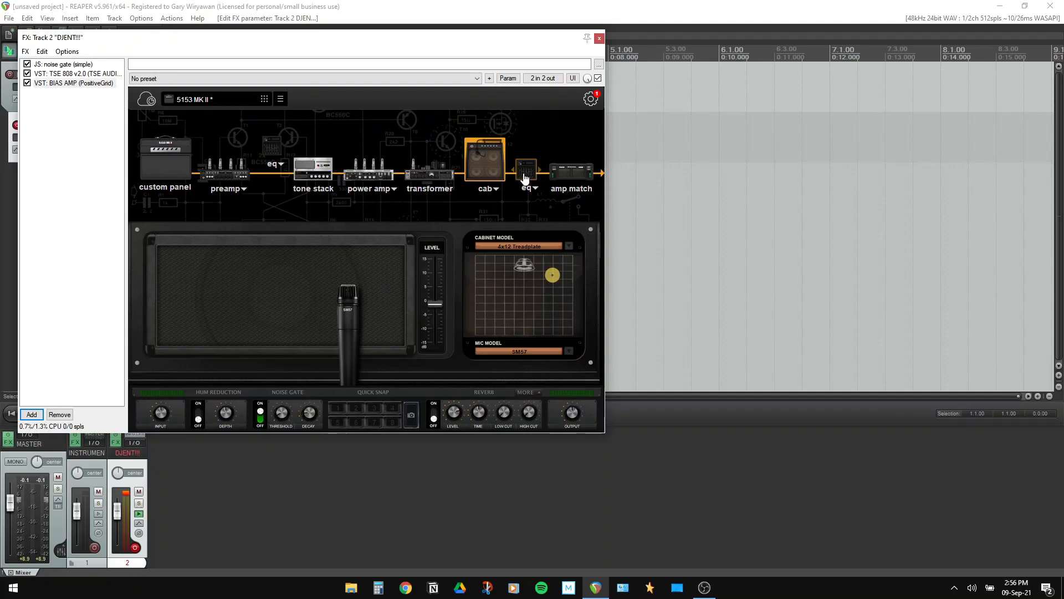
pyautogui.click(524, 176)
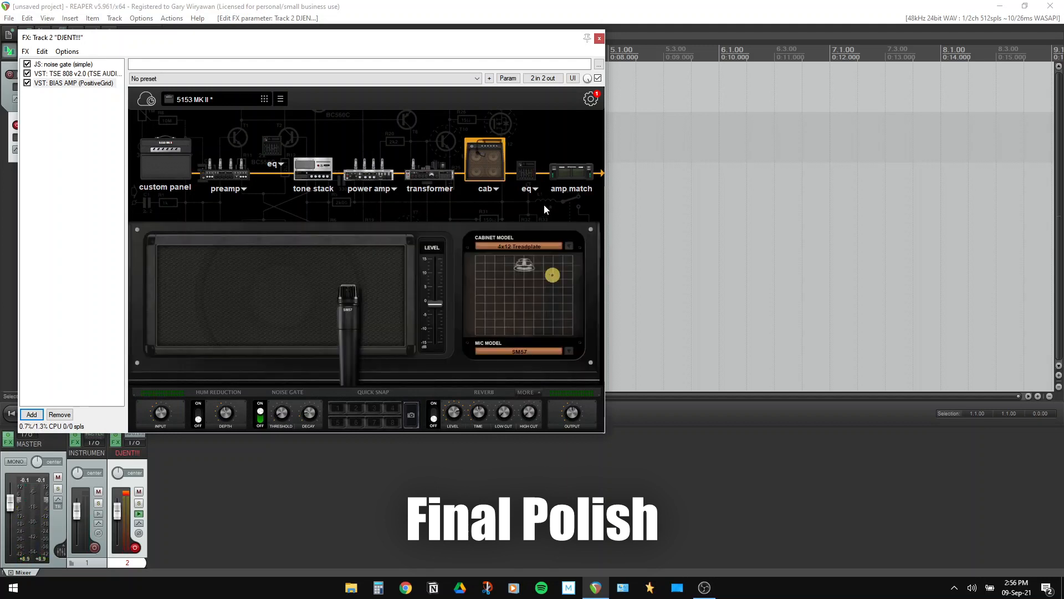
# Remove amp match from the BIAS AMP chain and nudge the 5153 MK II treble up
pyautogui.click(524, 173)
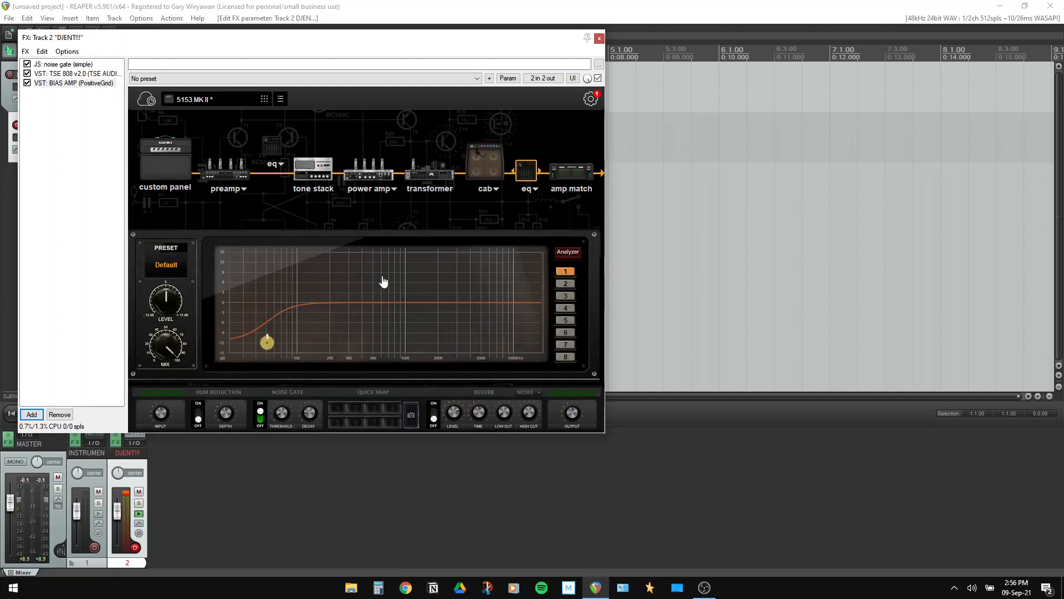
pyautogui.moveTo(571, 172); pyautogui.dragTo(570, 157)
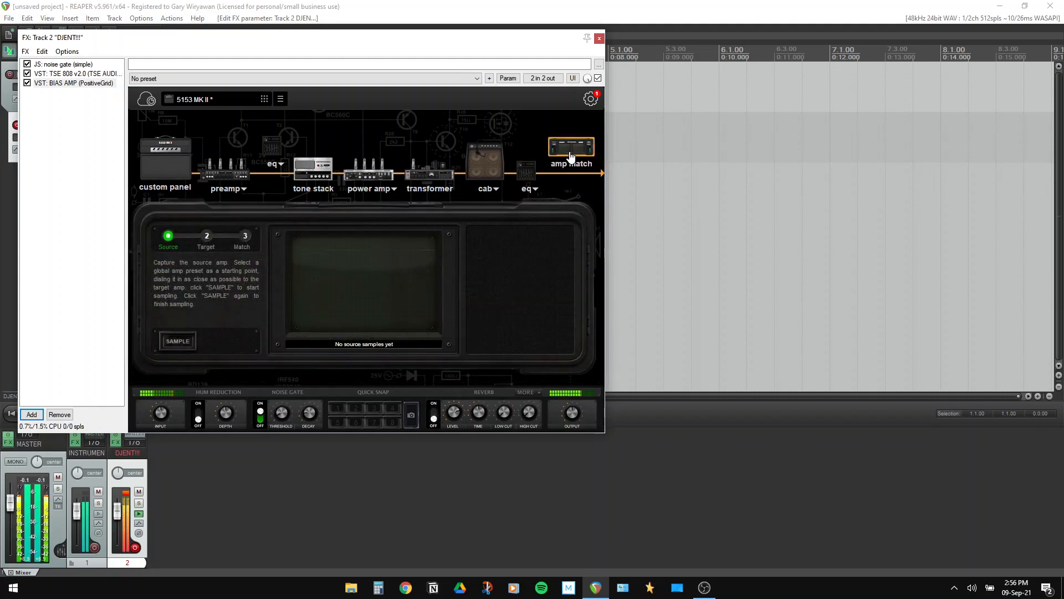
pyautogui.click(80, 178)
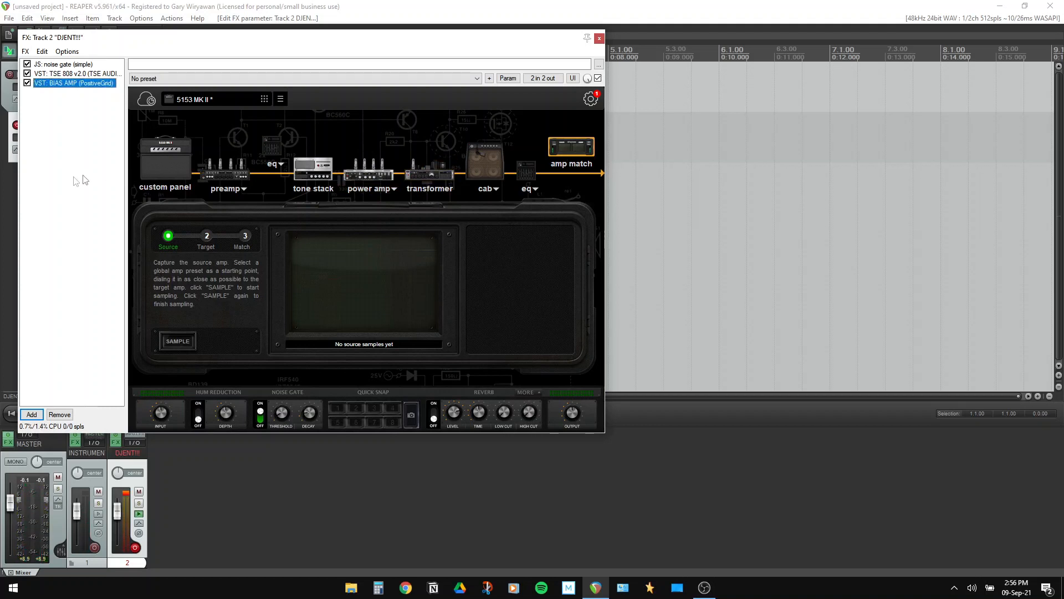
pyautogui.click(171, 169)
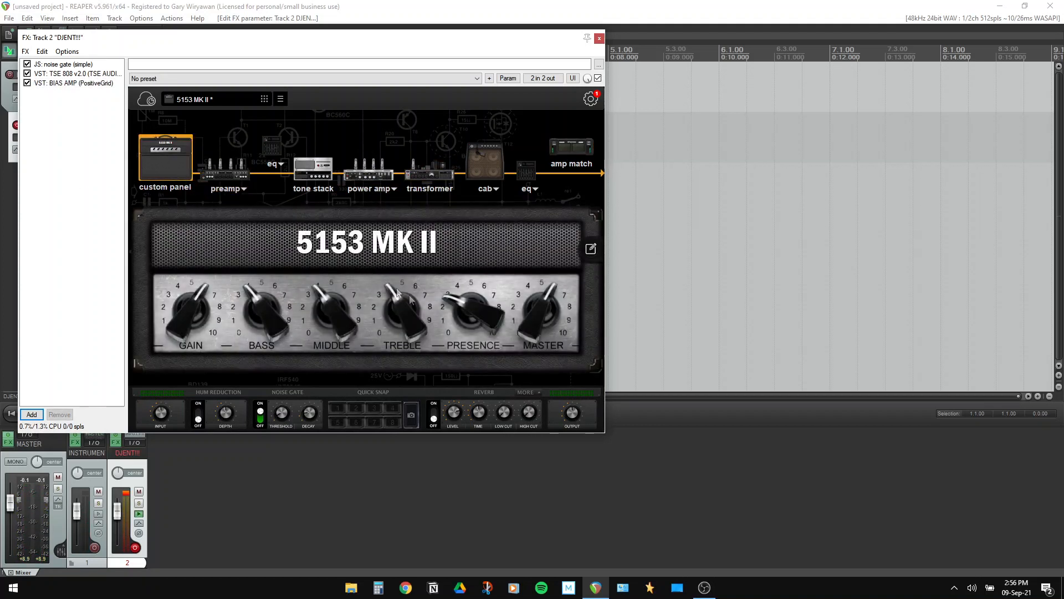
pyautogui.moveTo(403, 307); pyautogui.dragTo(403, 307)
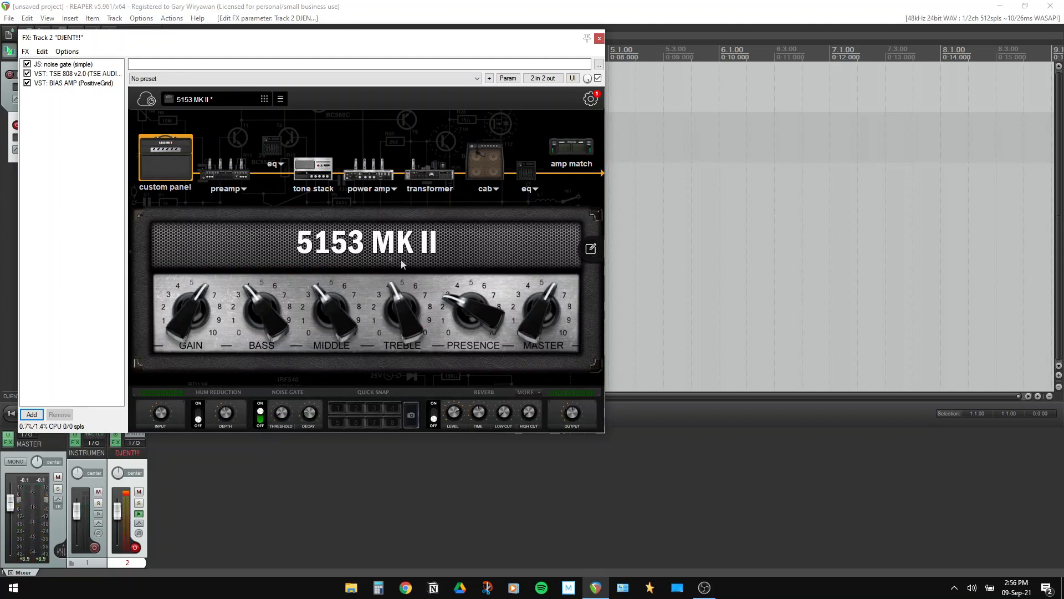
pyautogui.click(240, 177)
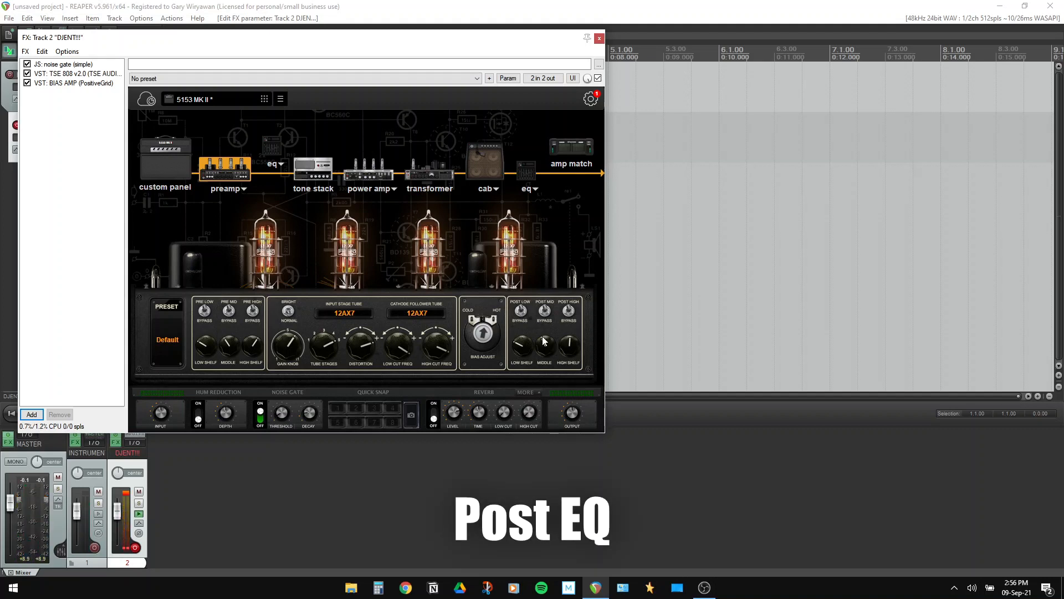
# Add ReaEQ, shelving lows and highs above ~3.8 kHz to -inf, high-shelf bandwidth 0.91
pyautogui.click(32, 415)
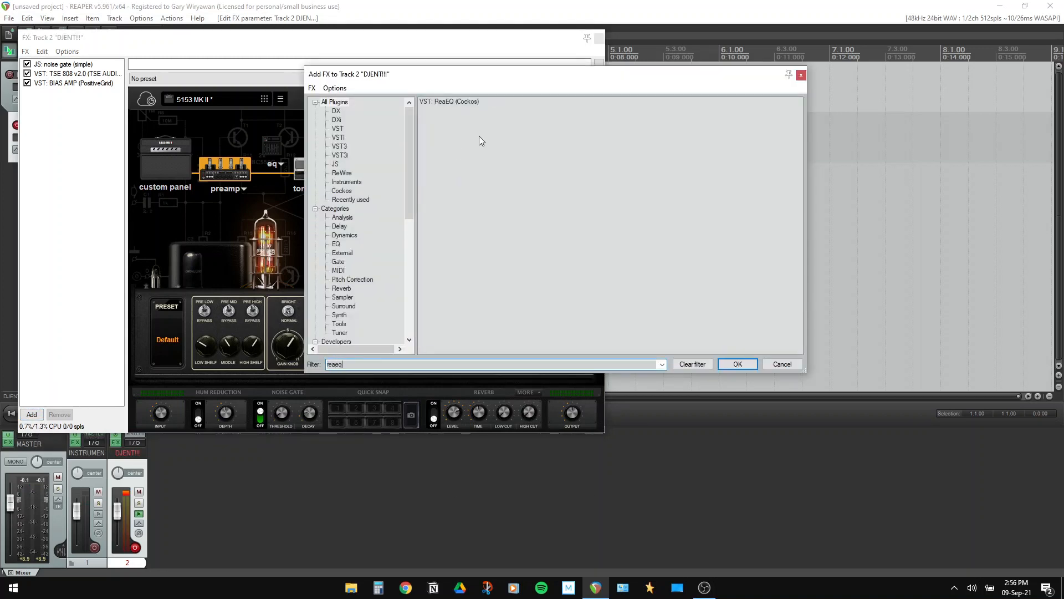
pyautogui.doubleClick(449, 101)
pyautogui.moveTo(172, 131); pyautogui.dragTo(167, 184)
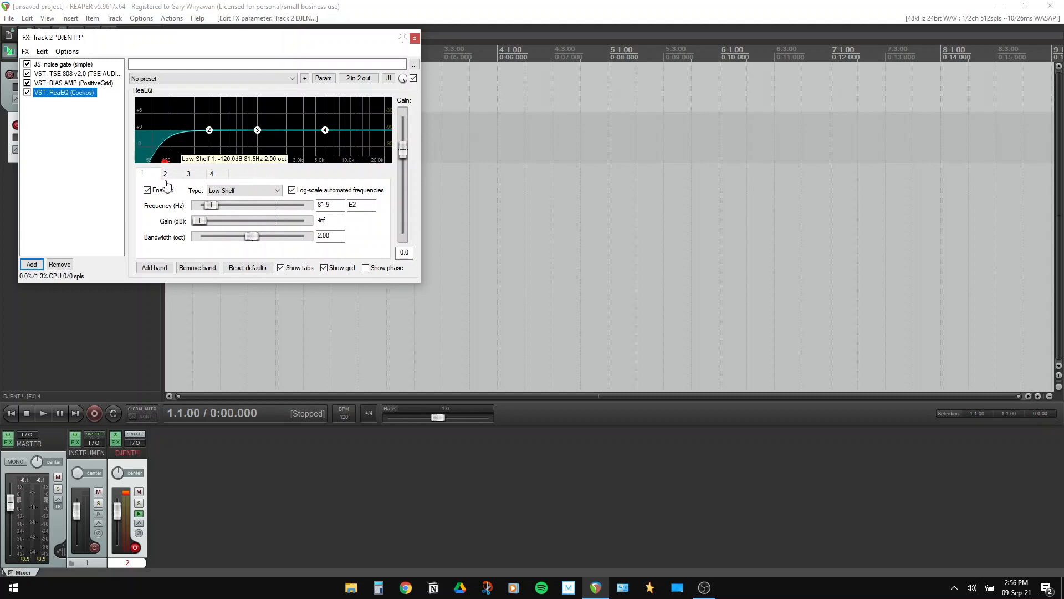
pyautogui.moveTo(327, 131); pyautogui.dragTo(357, 194)
pyautogui.moveTo(254, 238); pyautogui.dragTo(233, 244)
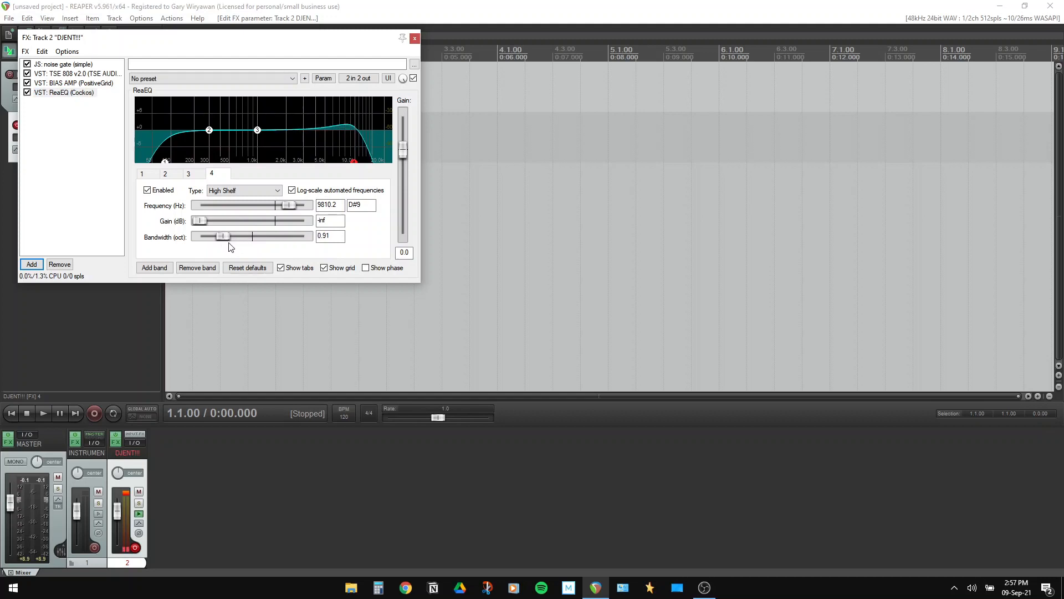